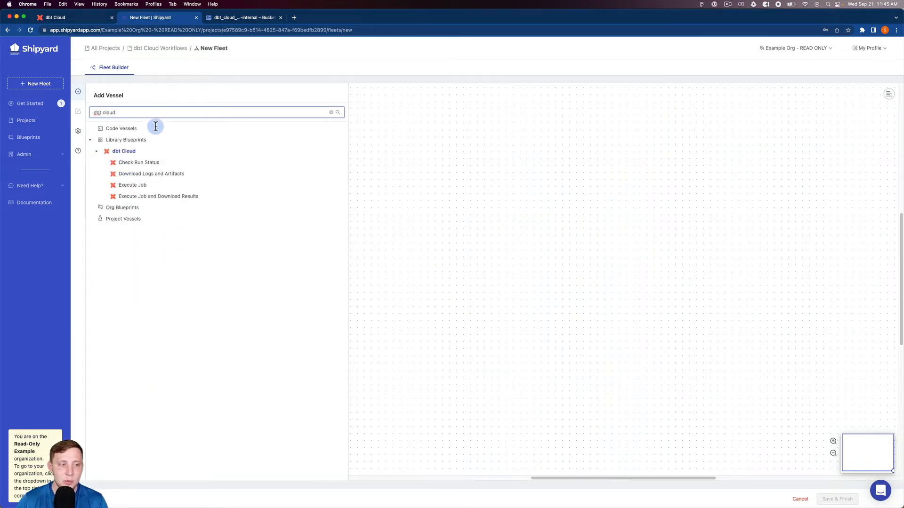
Add a dbt Cloud Download Logs and Artifacts vessel, dismiss its guide, and place it near the canvas's upper-left corner
mouse_move(157, 177)
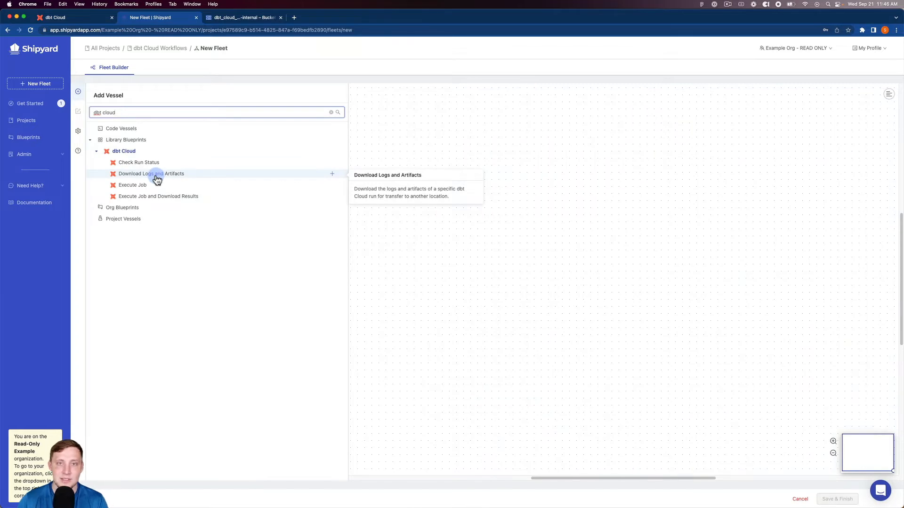
click(157, 179)
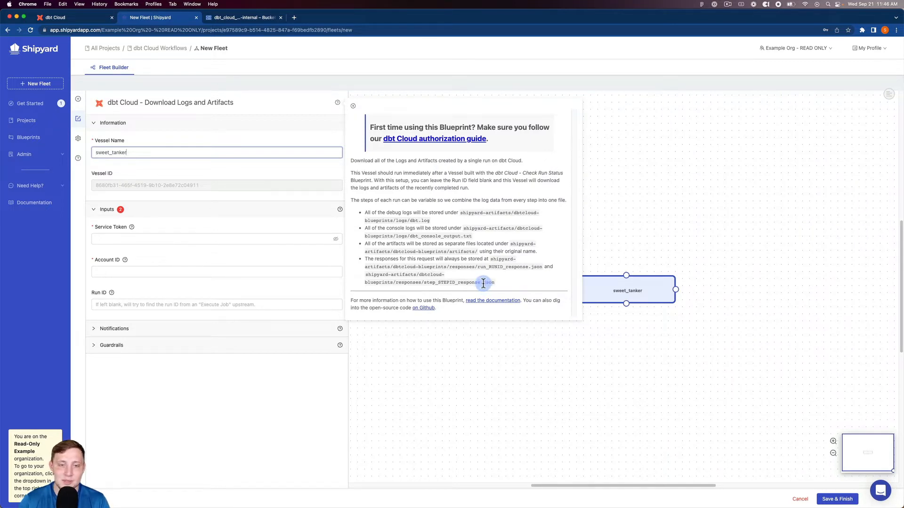
click(354, 105)
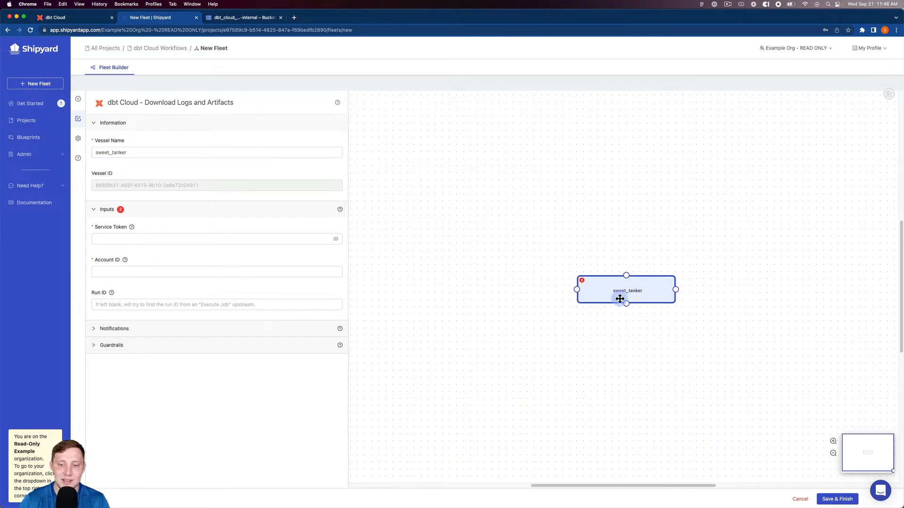
drag(620, 296, 484, 181)
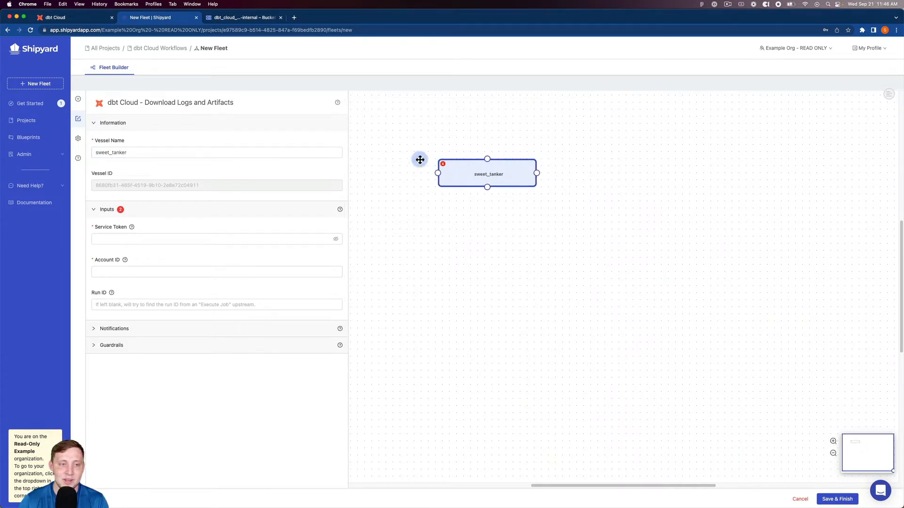
Name the dbt Cloud vessel "Download dbt Cloud Logs"
double_click(214, 153)
text(Do)
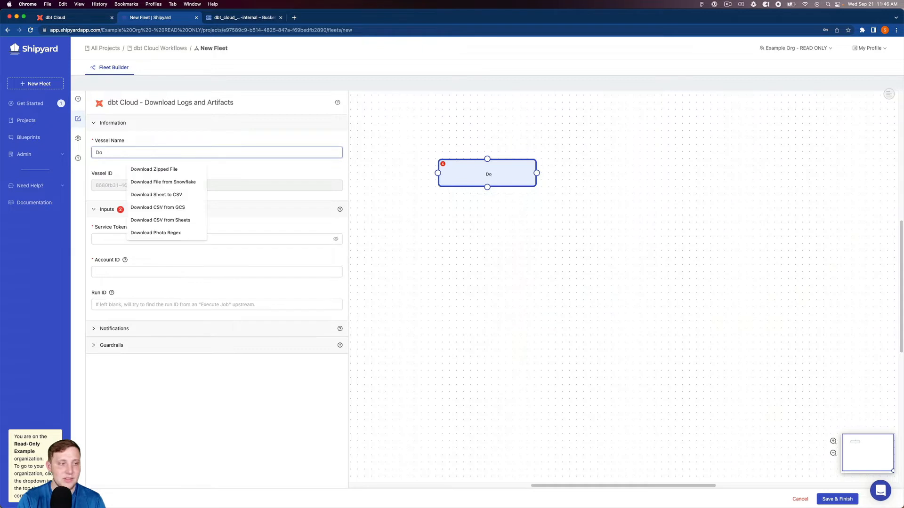
text(wnload dbt )
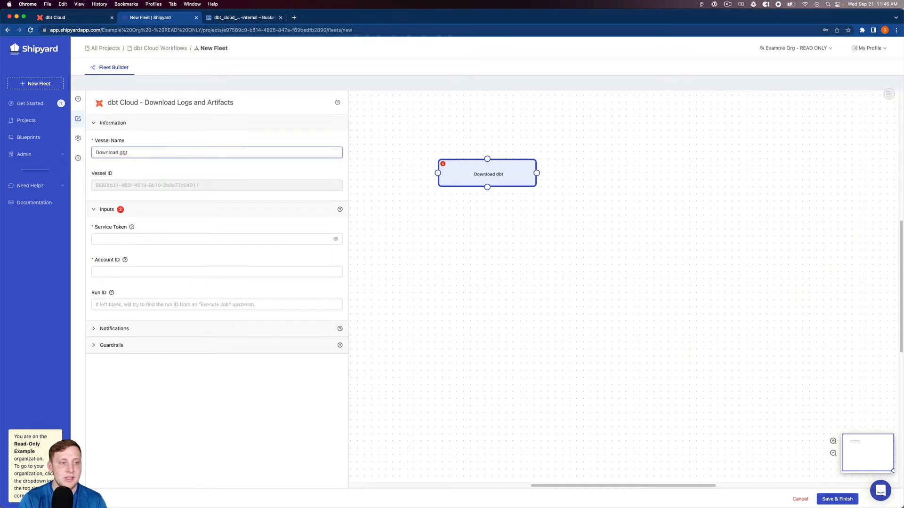
text(Cloud Logs)
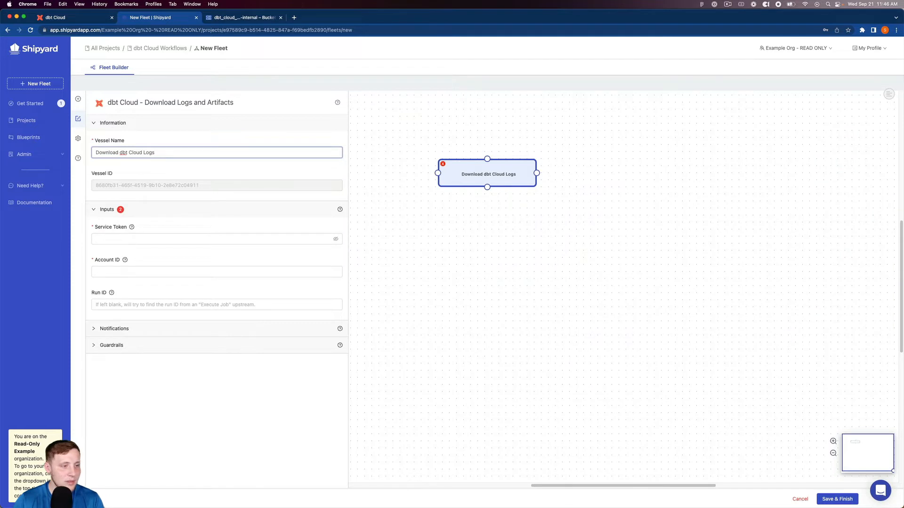
Paste the dbt Cloud service token and enter the account ID in the download vessel's inputs
click(103, 239)
key(super+v)
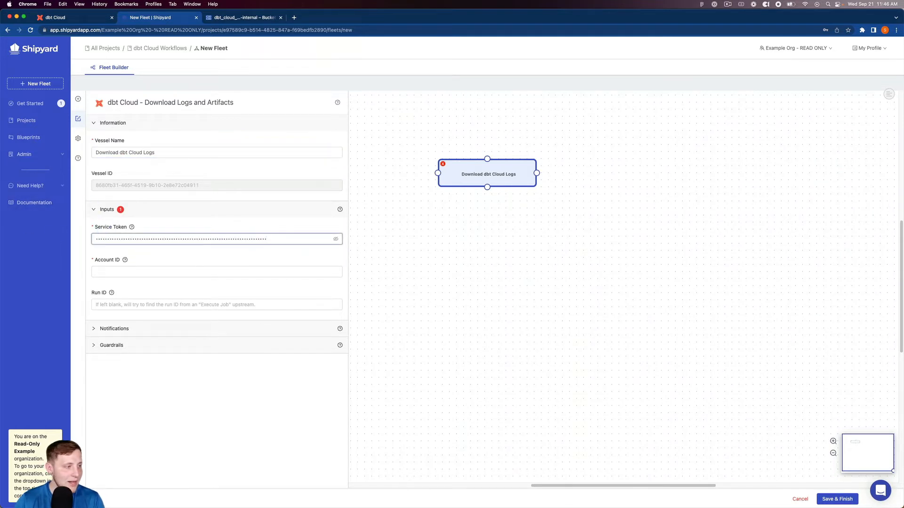
click(124, 273)
text(19812)
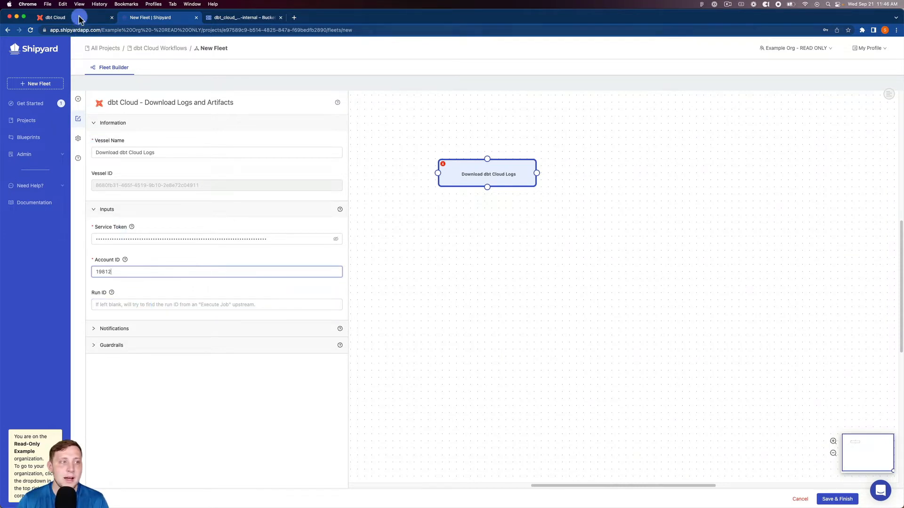
Copy run ID 83540517 from the dbt Cloud run page's URL and paste it as the download vessel's Run ID in Shipyard
click(97, 19)
right_click(212, 29)
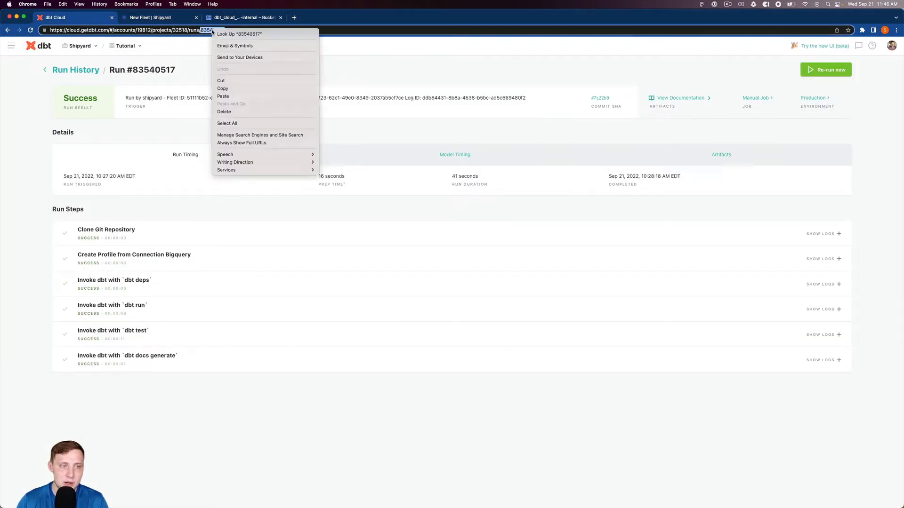
click(222, 89)
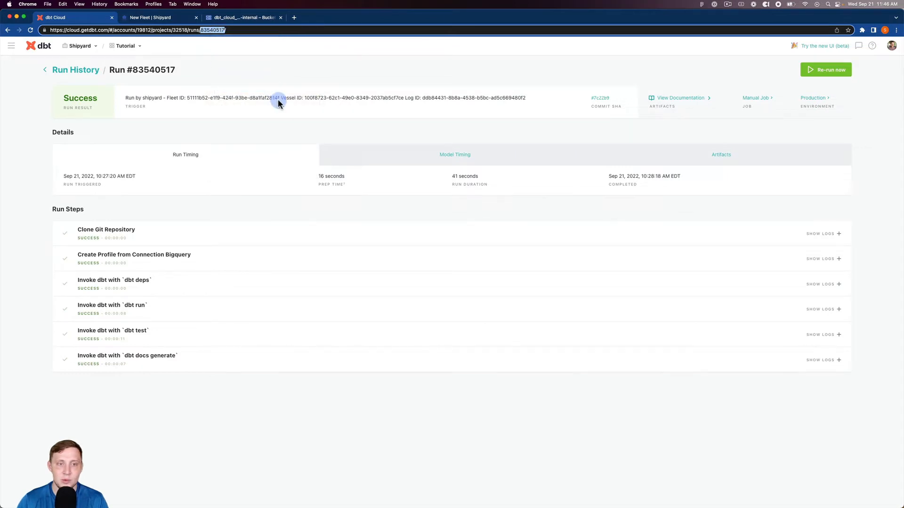
click(179, 18)
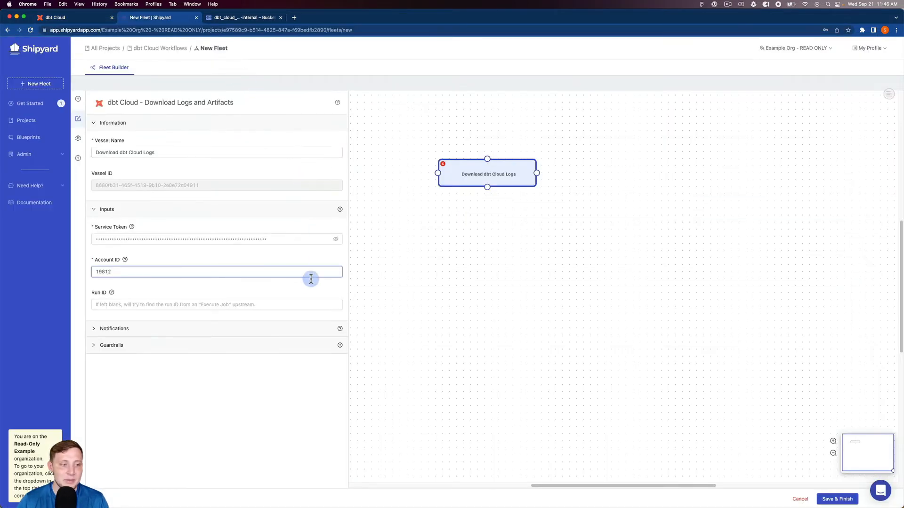
click(254, 304)
key(cmd+v)
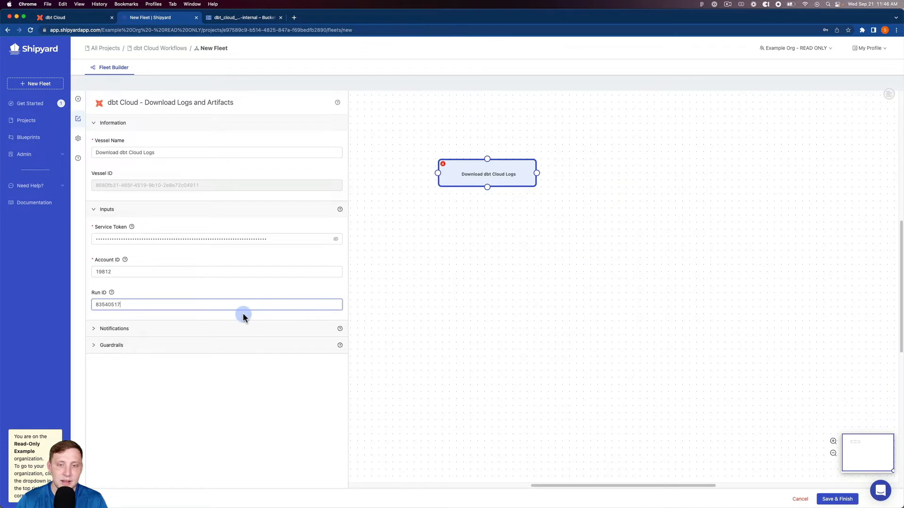
Review the download vessel's notification and guardrail settings
click(207, 335)
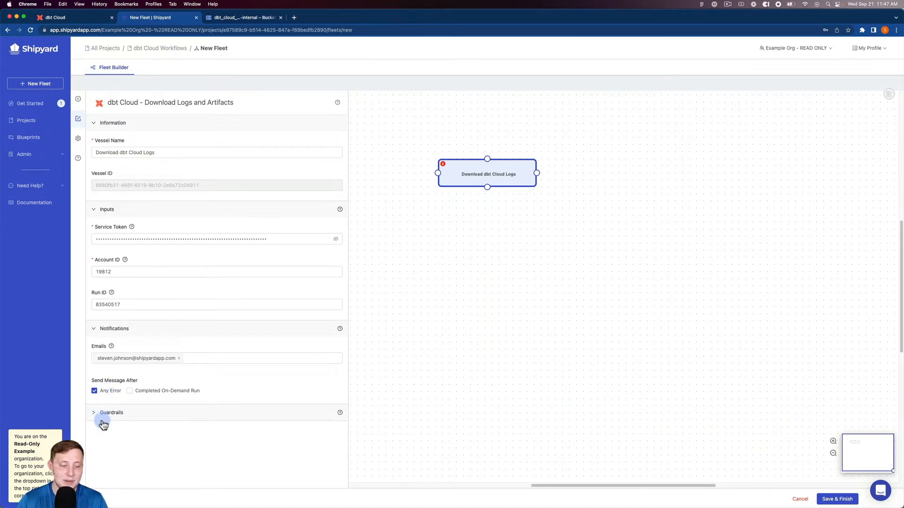
click(115, 413)
scroll(128, 408, down, 3)
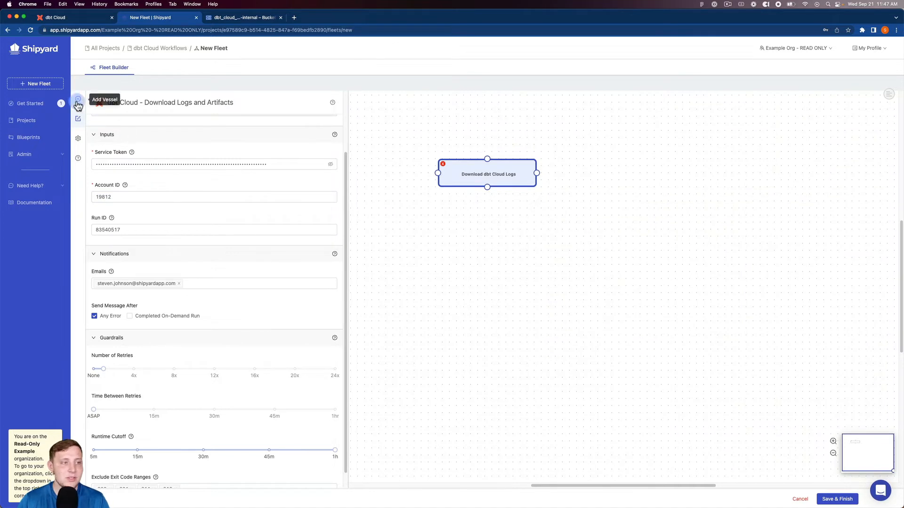
Search the blueprints for "google cloud", add a Google Cloud Storage Upload Files vessel, and dismiss its guide
click(78, 99)
text(googl)
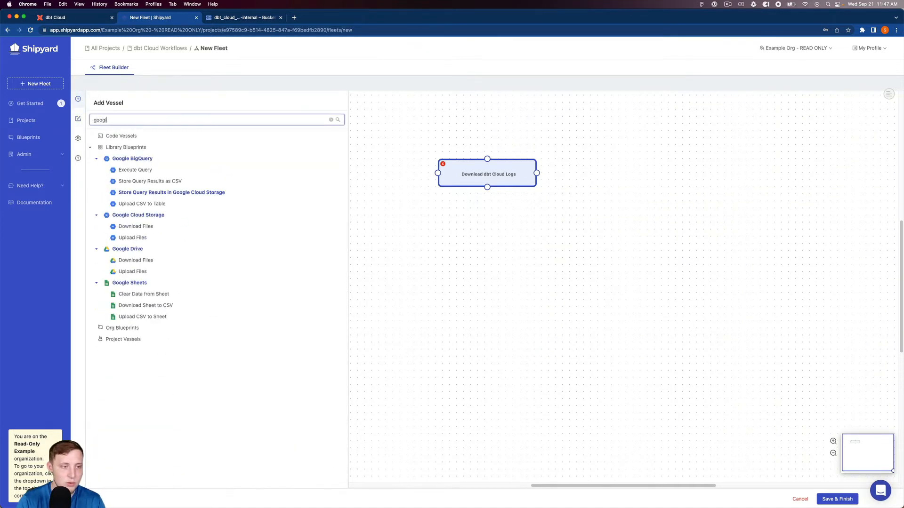
text(e cloud)
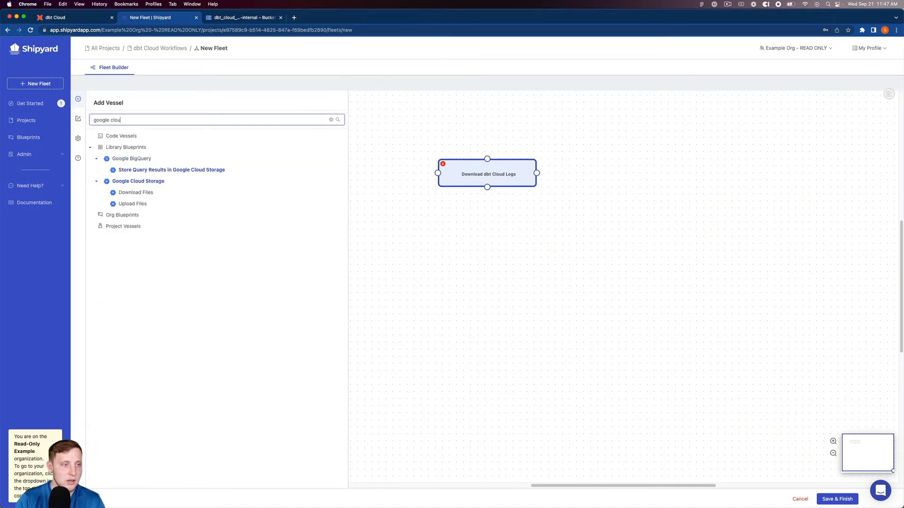
click(134, 206)
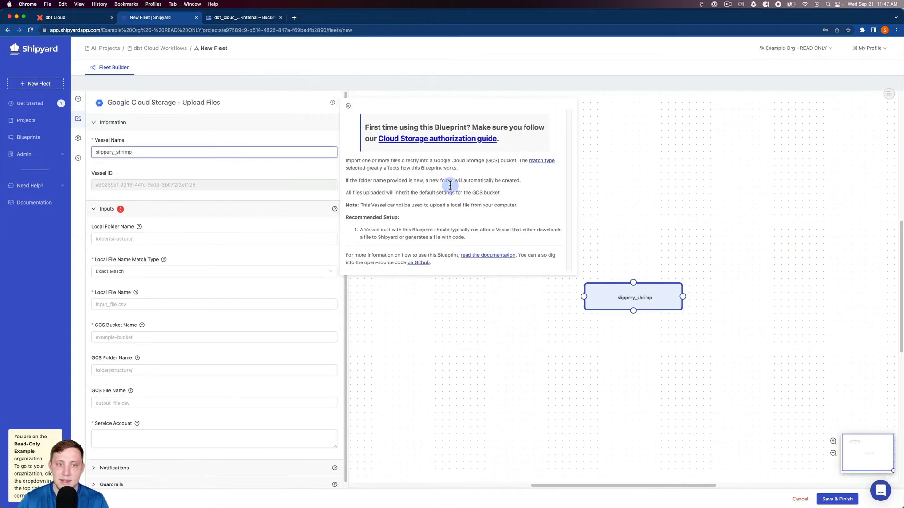
click(333, 103)
Name the Google Cloud Storage vessel "Upload dbt Cloud log to GCS"
double_click(267, 151)
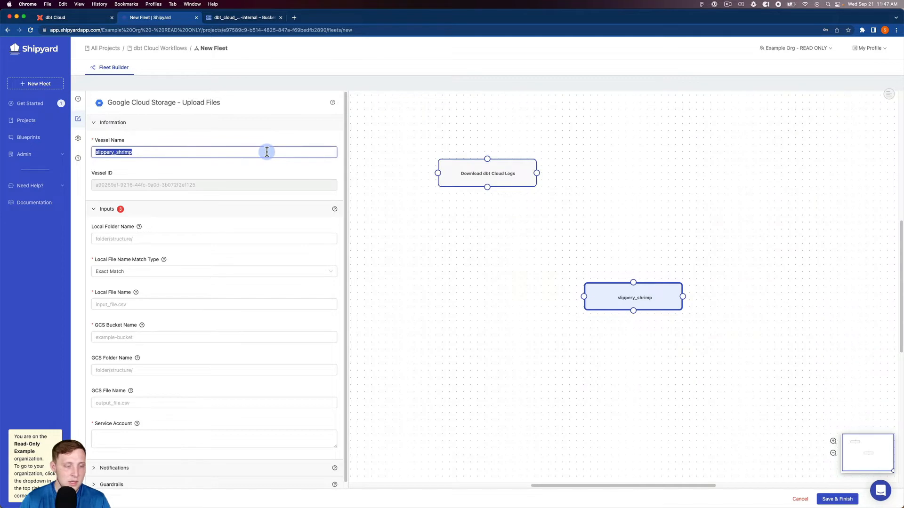
text(Upload )
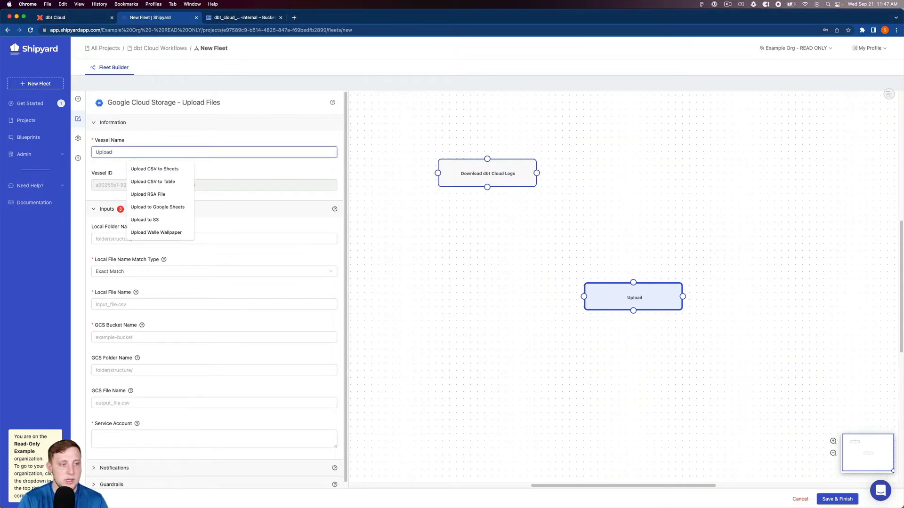
text(dbt Cloud )
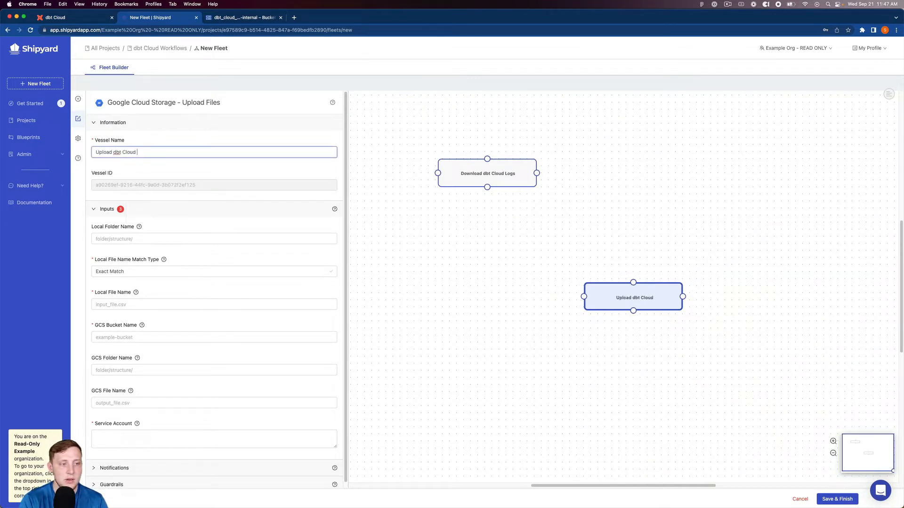
text(log to)
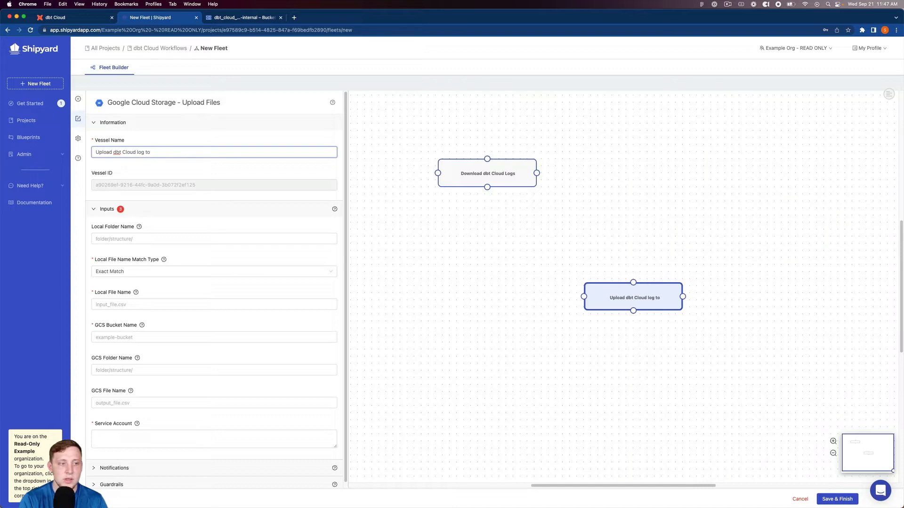
text( GCS)
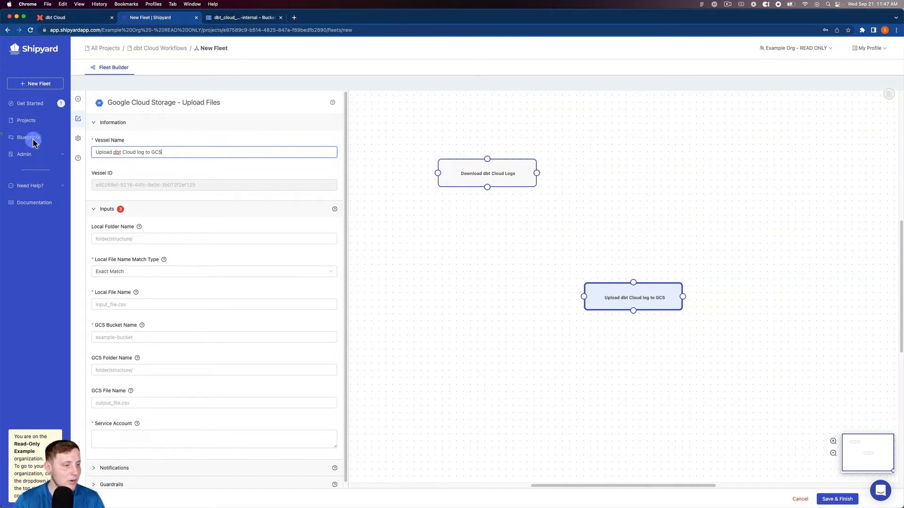
Set the upload vessel's local folder to /shipyard-artifacts/dbtcloud-blueprints/logs and its local file name to dbt_console_output.txt
click(125, 237)
key(super+v)
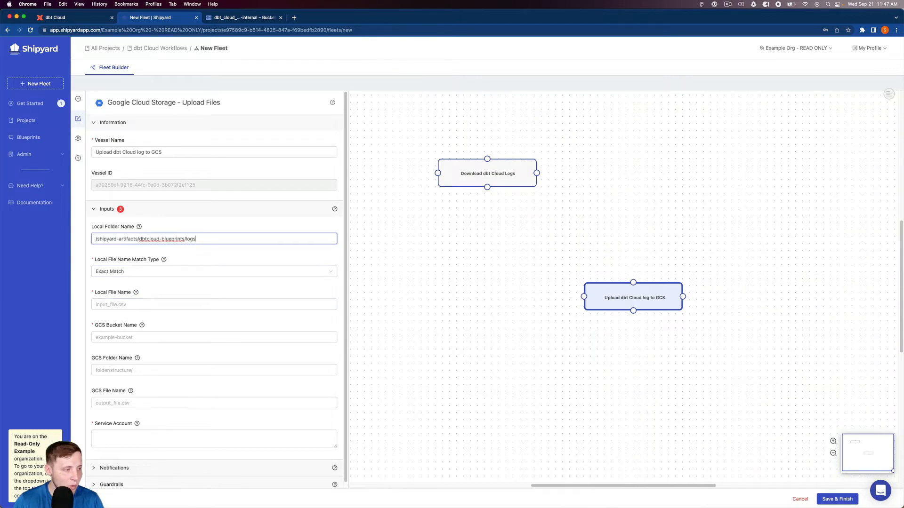
click(124, 305)
click(138, 320)
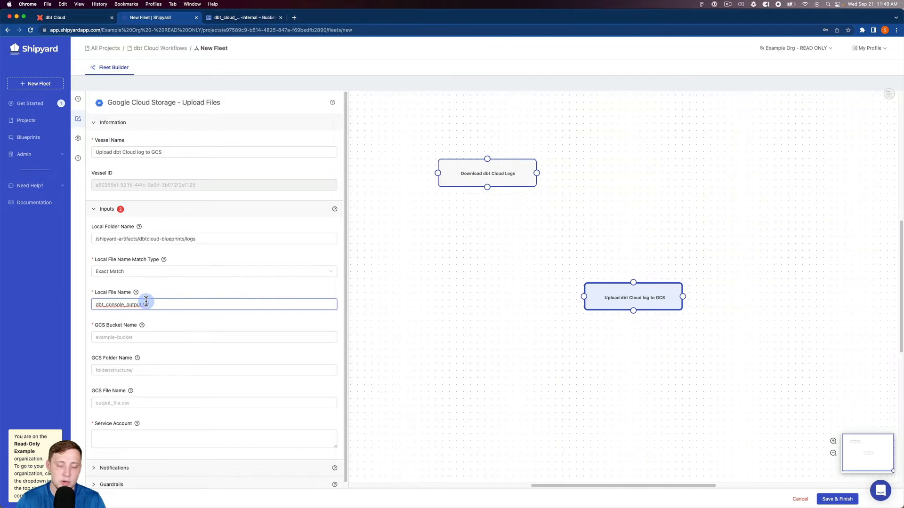
Set the GCS bucket name to shipyard-solutions-internal and the GCS folder name to dbt_cloud_logs
click(131, 339)
click(139, 354)
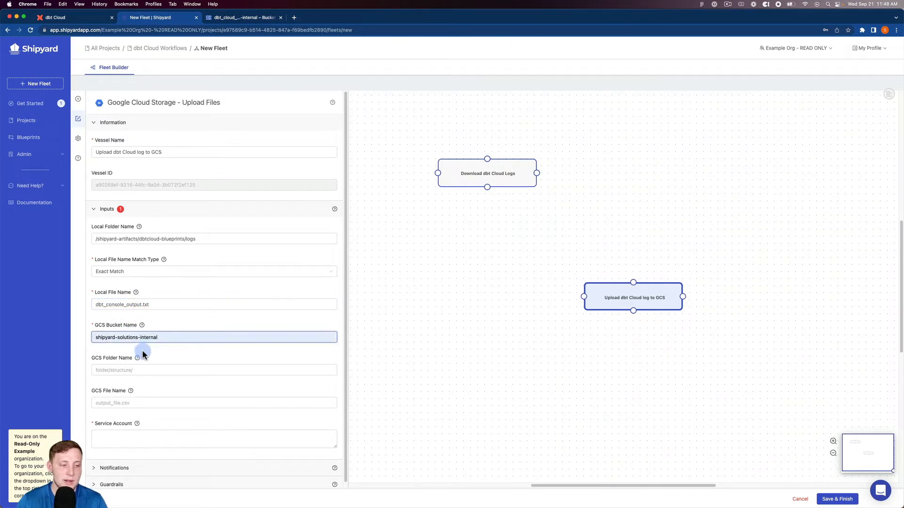
click(137, 370)
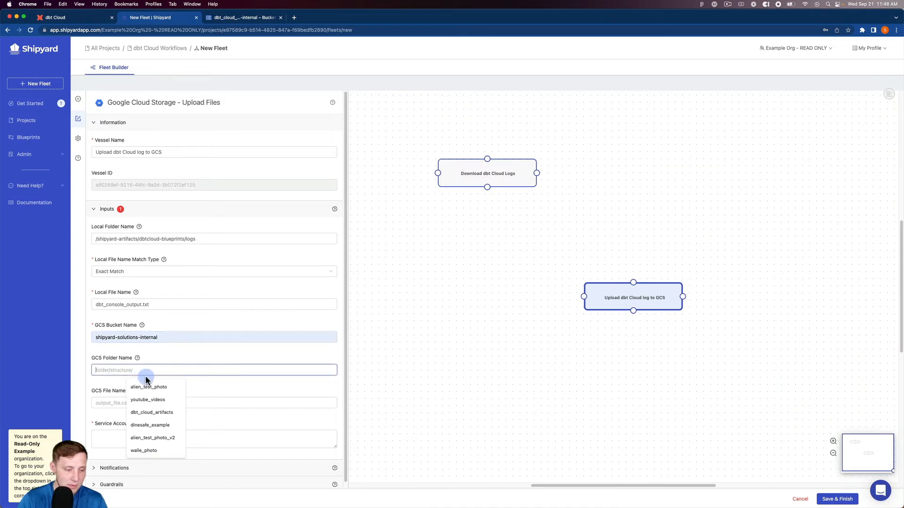
text(dbt_clou)
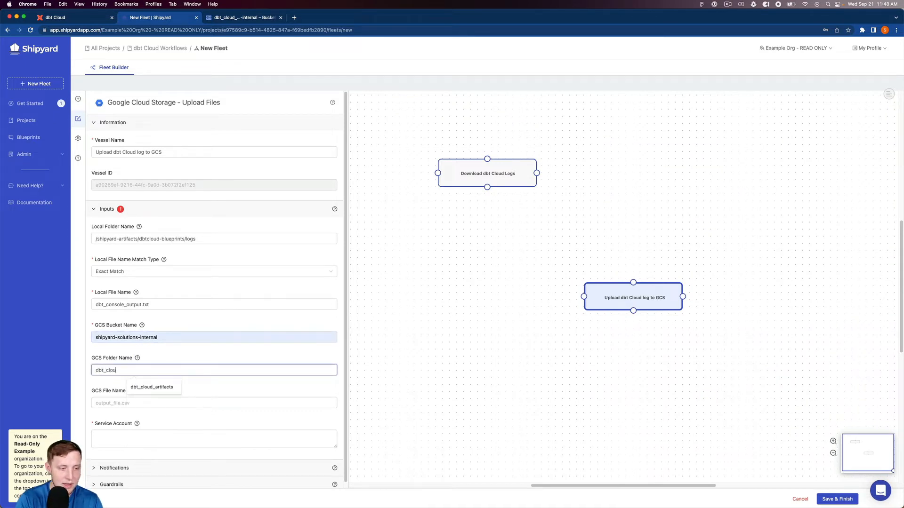
text(d_logs)
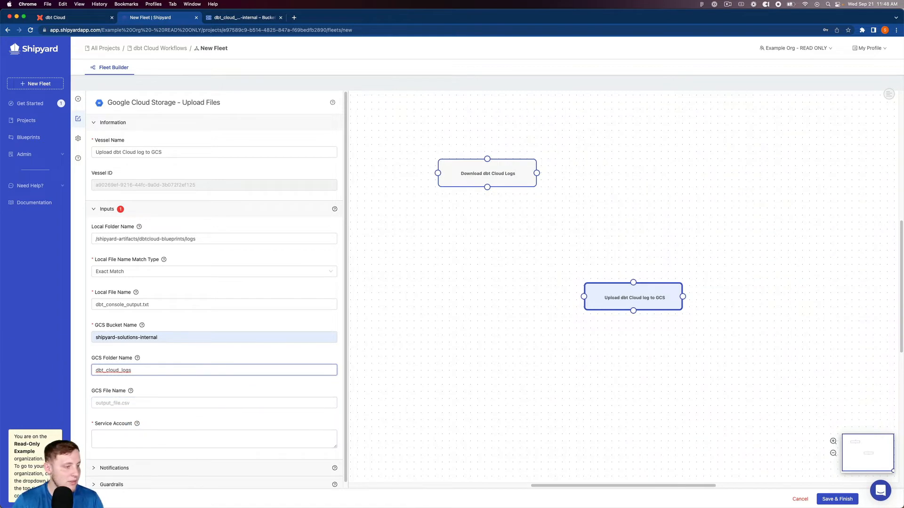
Paste the Google service account credentials into the upload vessel's Service Account input
click(151, 437)
key(super+v)
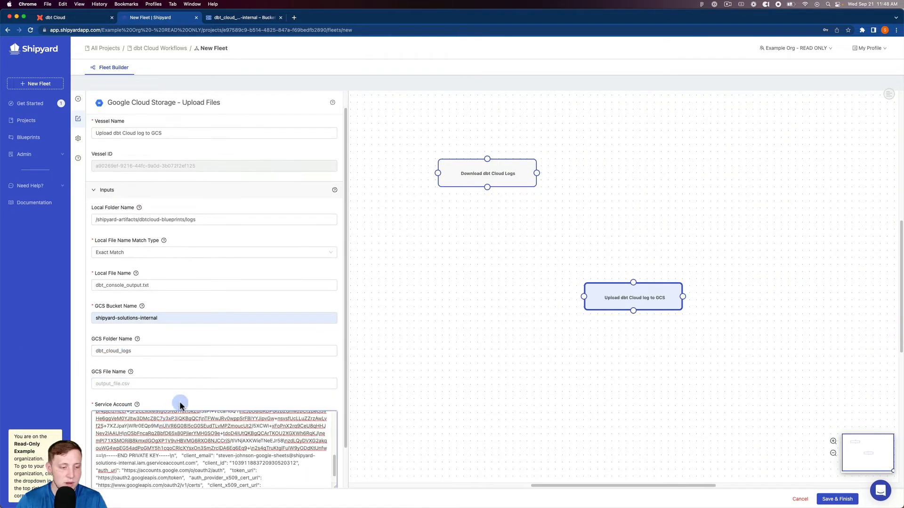
click(180, 404)
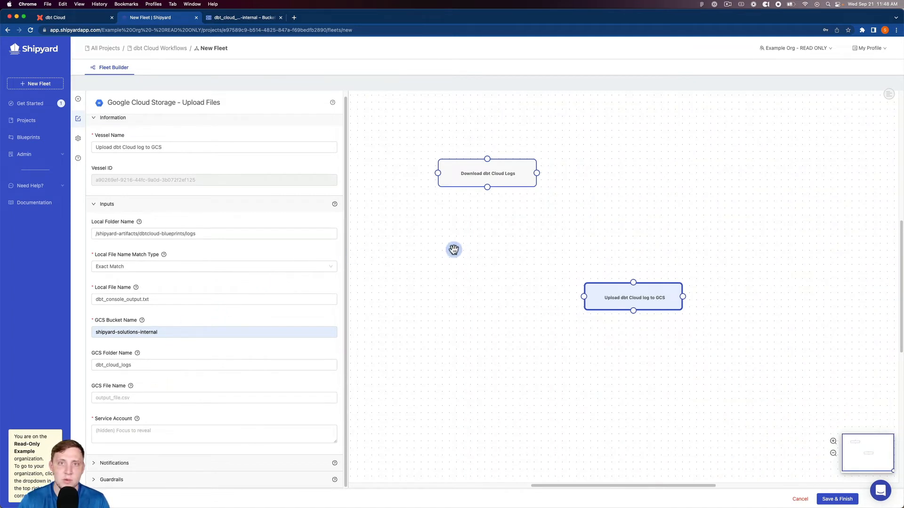
Place the upload vessel to the right of the download vessel and connect download to upload with a Success path
drag(588, 282, 629, 176)
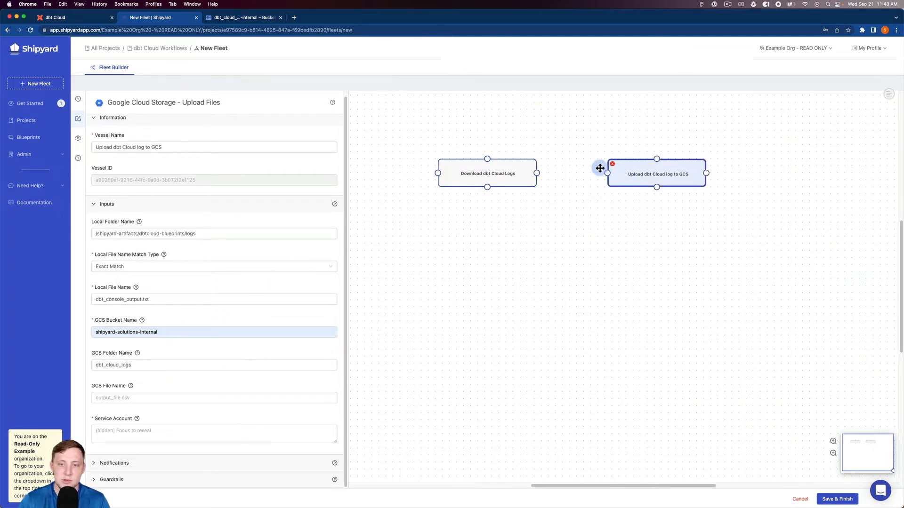
drag(544, 171, 607, 173)
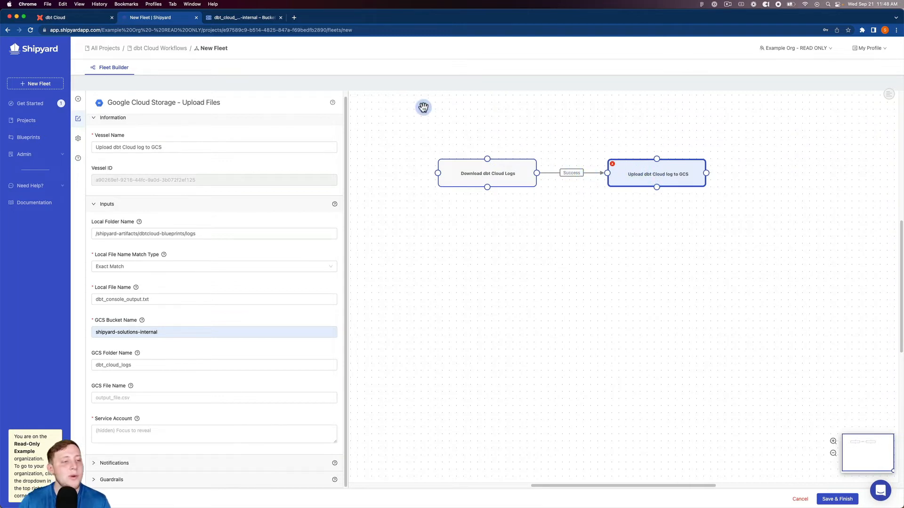
Rename the fleet as "dbt Cloud -> Google Cloud Storage: Logs" in the fleet settings
click(79, 139)
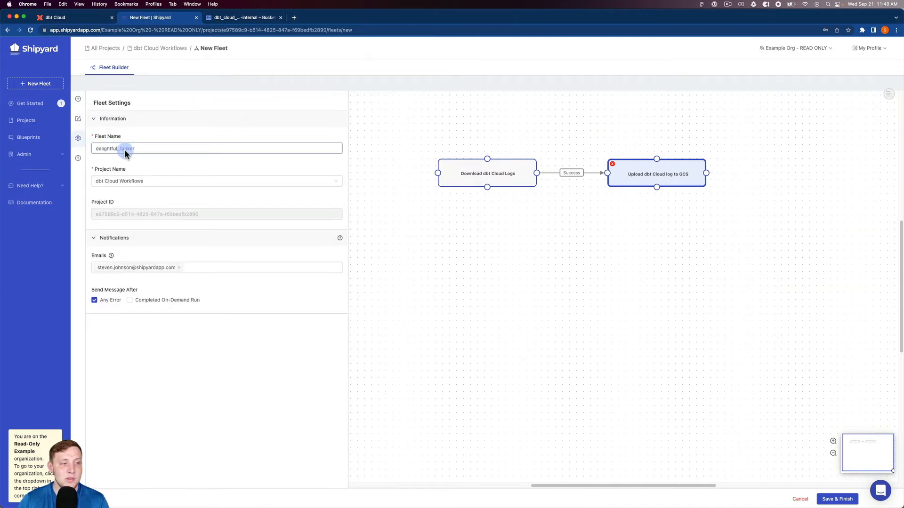
double_click(138, 149)
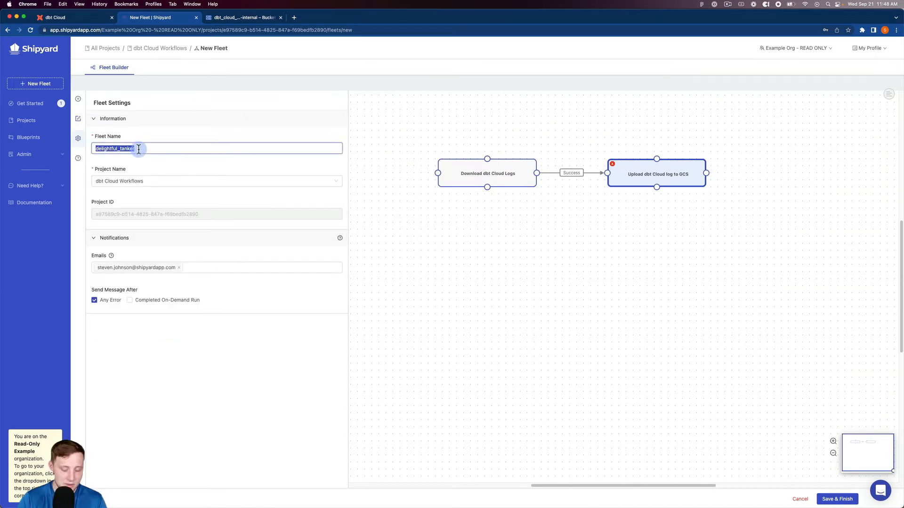
text(dbt Cloud)
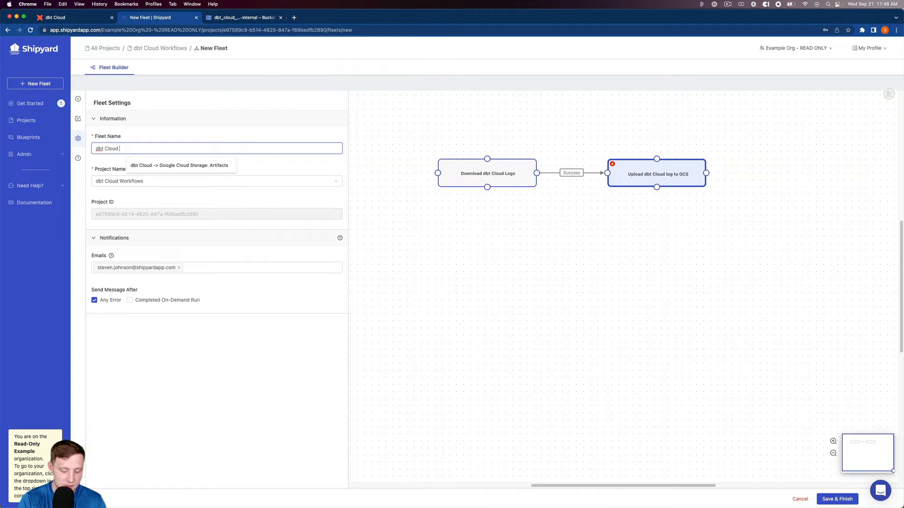
text( -> Google Cl)
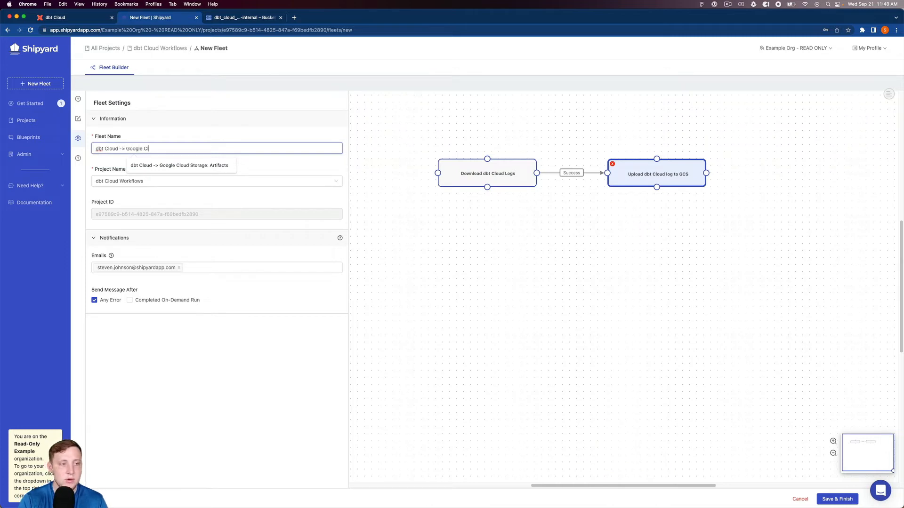
text(oud Storage: Logs)
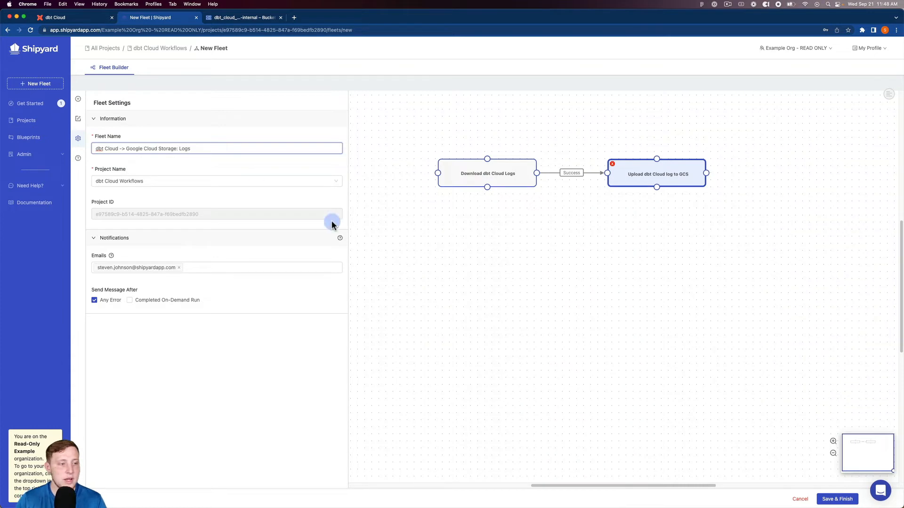
Save the finished fleet and run it on demand
click(832, 500)
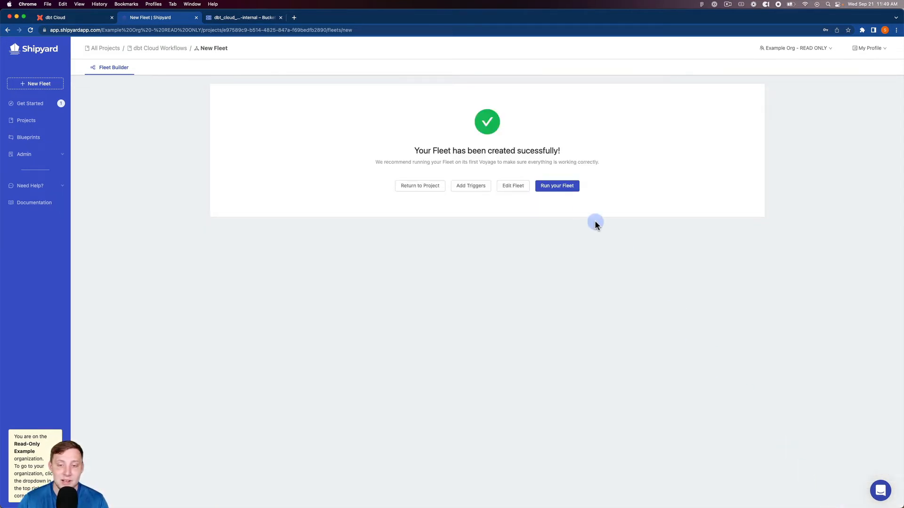
click(557, 191)
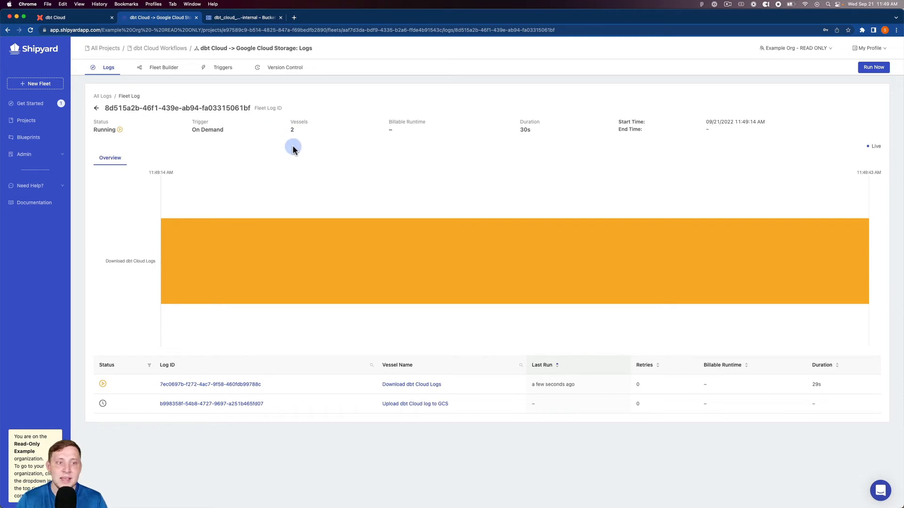
Review the output log of the Download dbt Cloud Logs vessel from beginning to end, and return to the fleet log
mouse_move(287, 257)
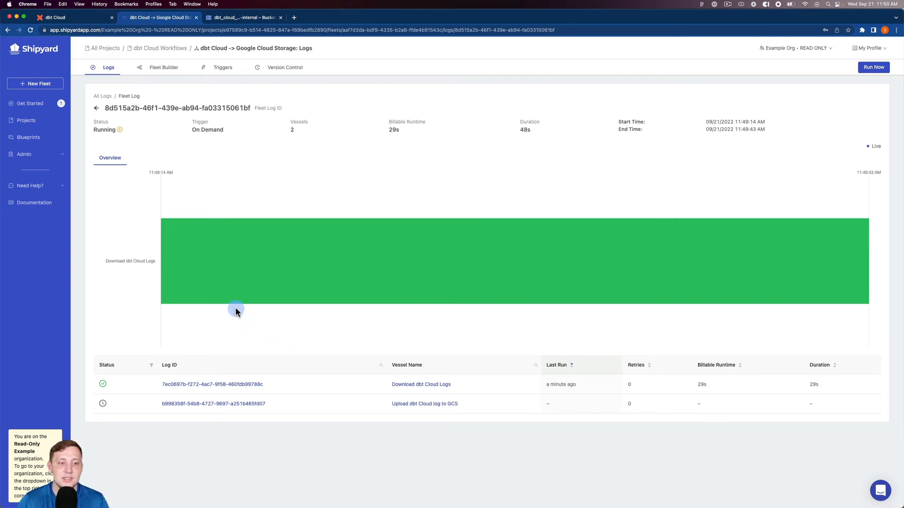
click(263, 265)
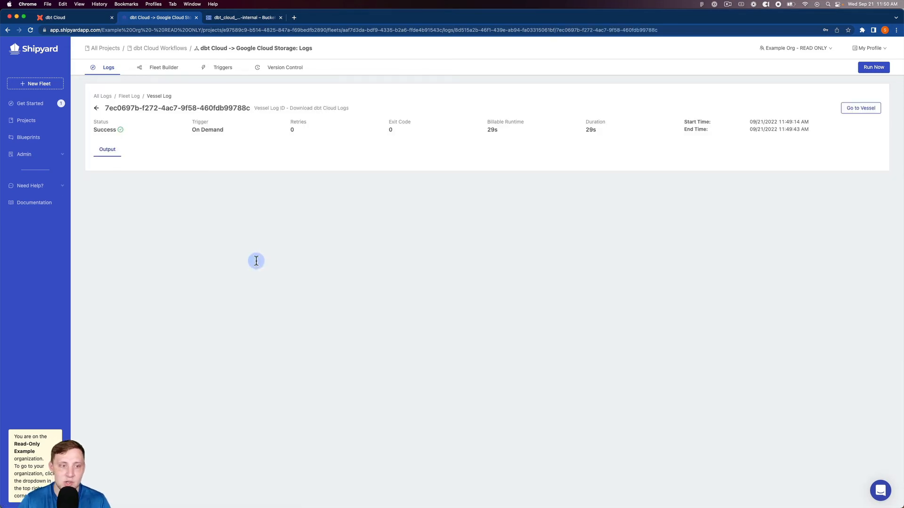
scroll(245, 263, up, 10)
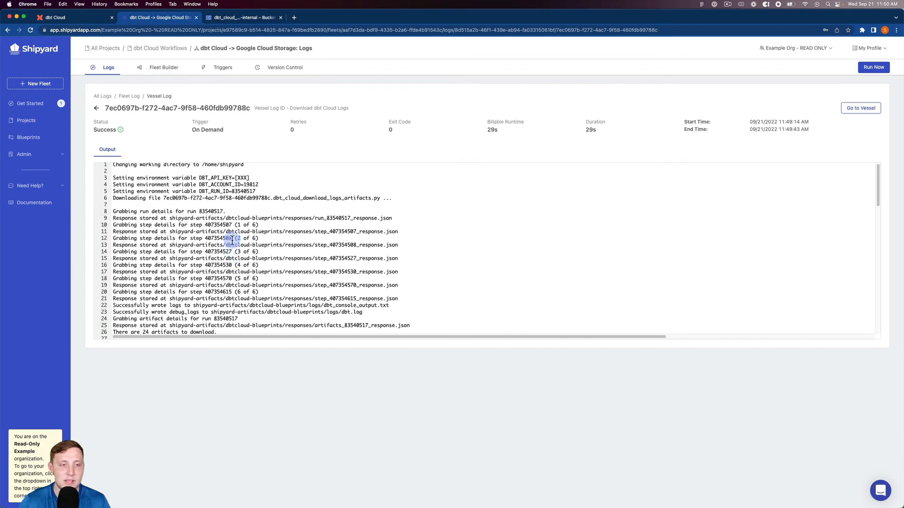
scroll(237, 231, up, 1)
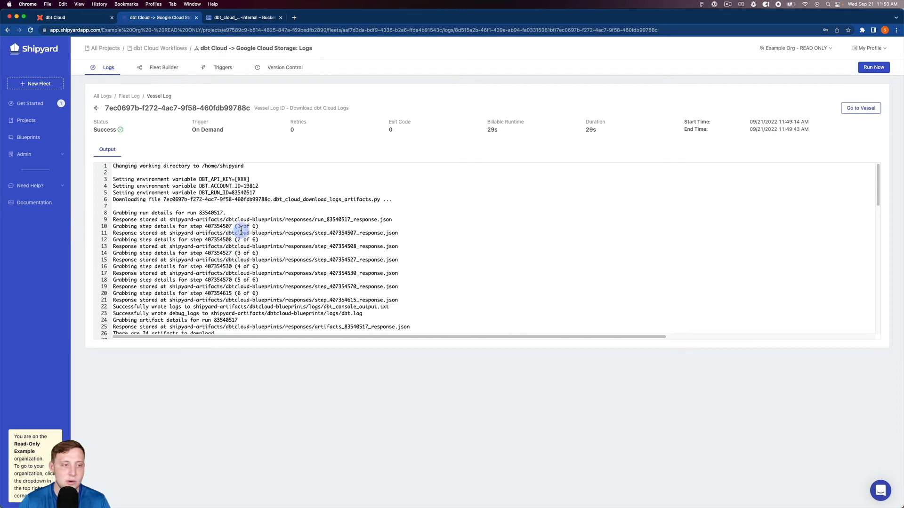
click(242, 179)
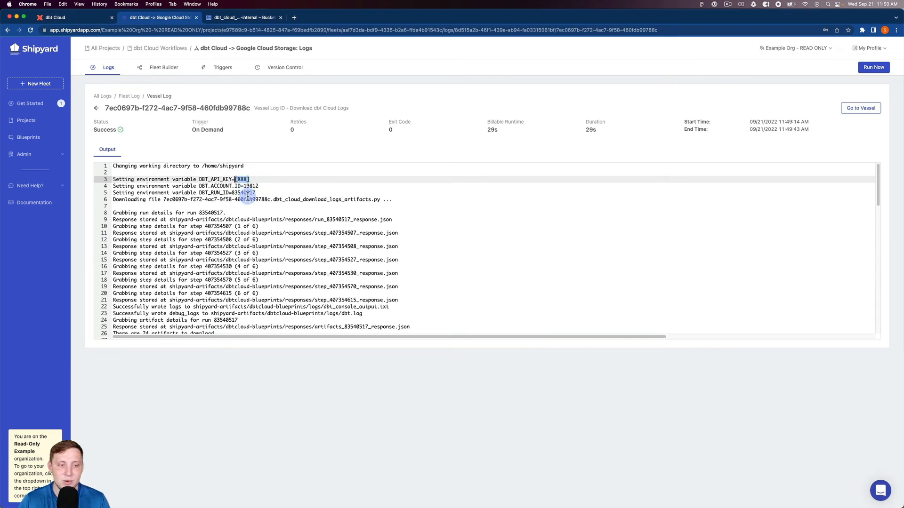
scroll(211, 236, down, 5)
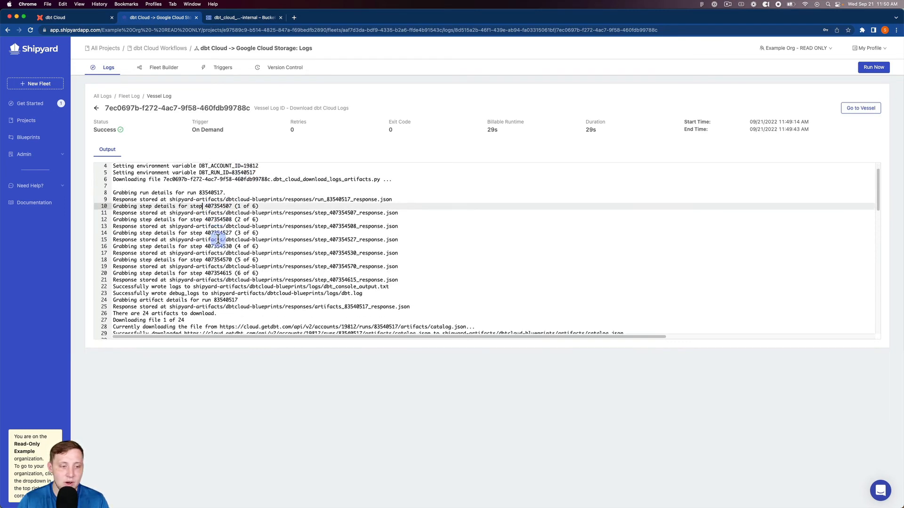
scroll(183, 278, down, 10)
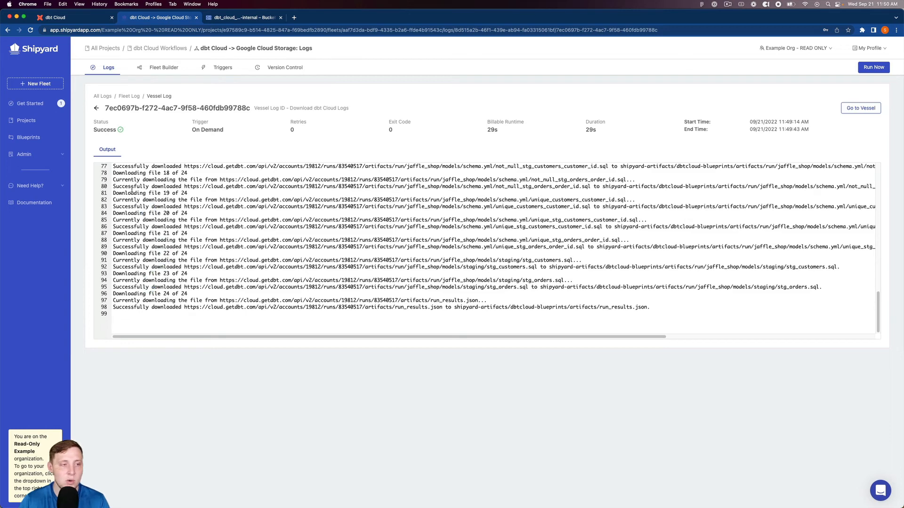
click(96, 108)
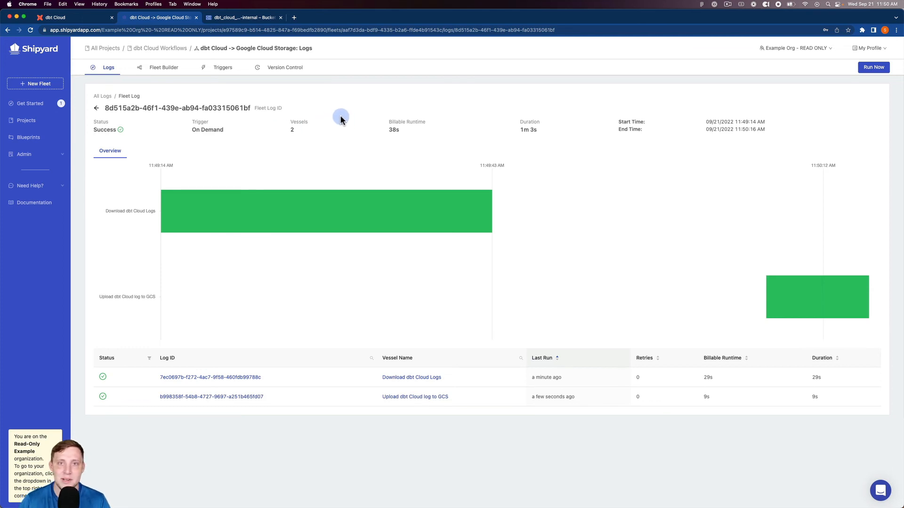
Switch to Google Cloud Storage, reload the shipyard-solutions-internal bucket and open its dbt_cloud_logs folder to check for the uploaded file
click(244, 20)
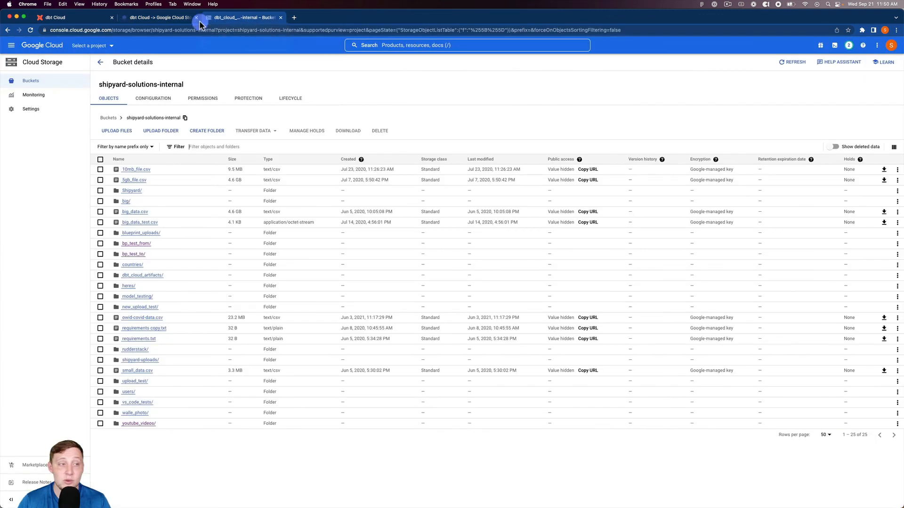
click(30, 30)
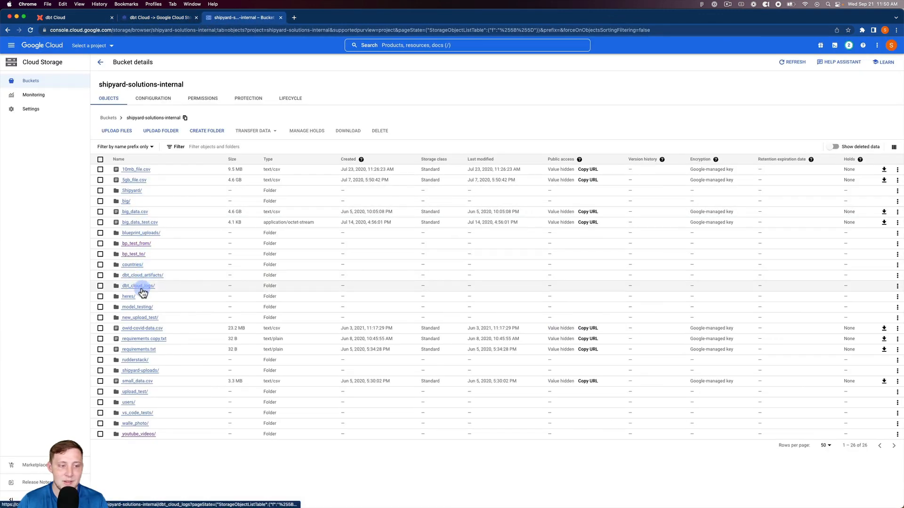
click(141, 287)
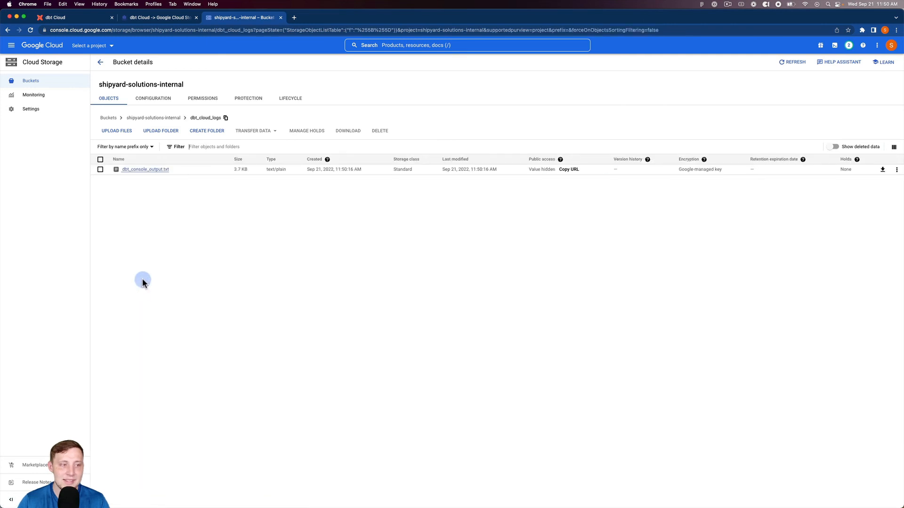